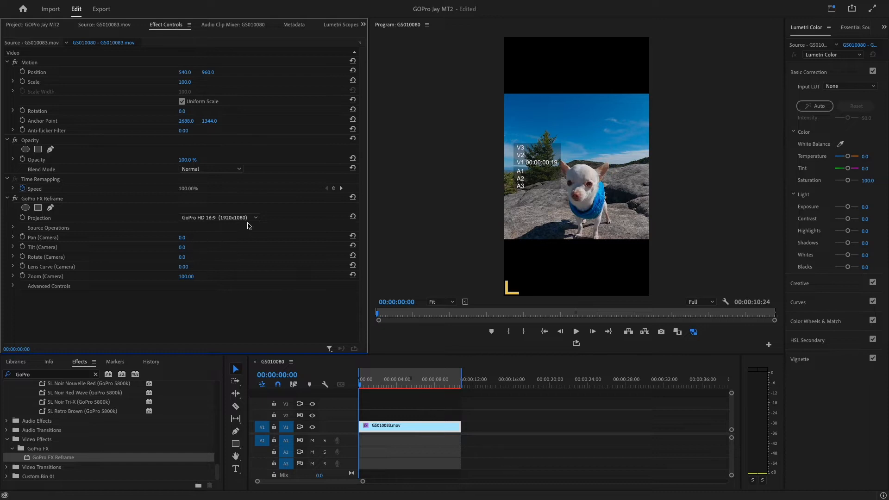
- Set the GoPro FX Reframe on GS010083.mov to Social 9:16 (1080x1920) projection, tilt -99, rotate 5 and zoom 29
left_click(255, 218)
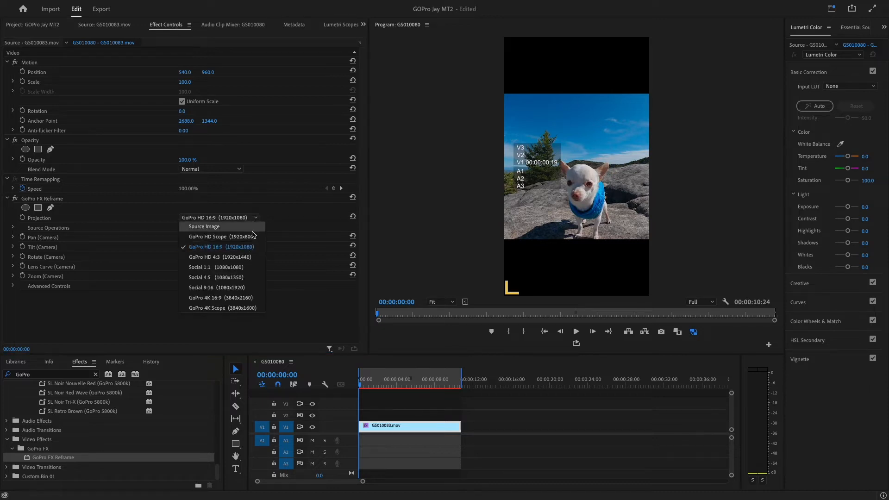
left_click(244, 292)
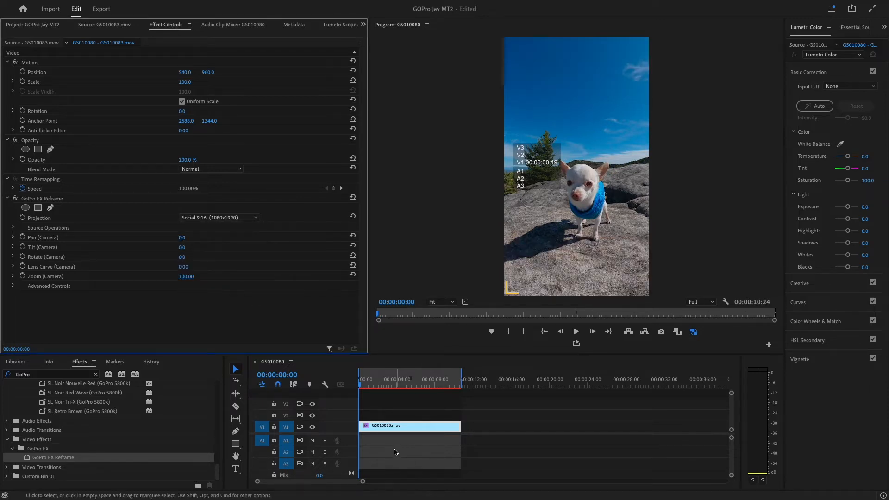
left_click(182, 247)
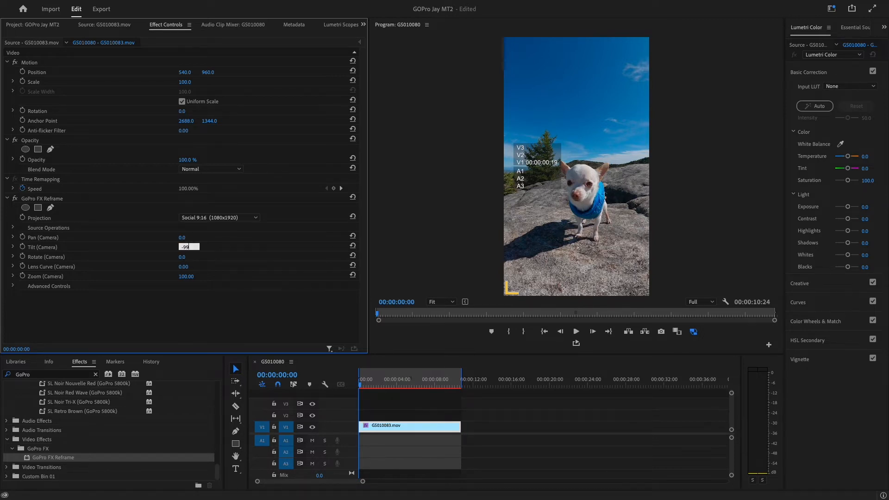
left_click(182, 258)
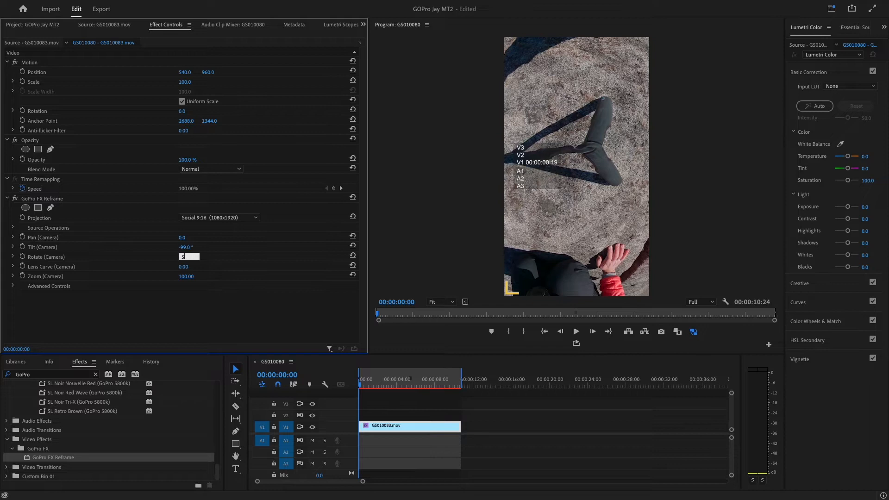
key("Return")
left_click(191, 274)
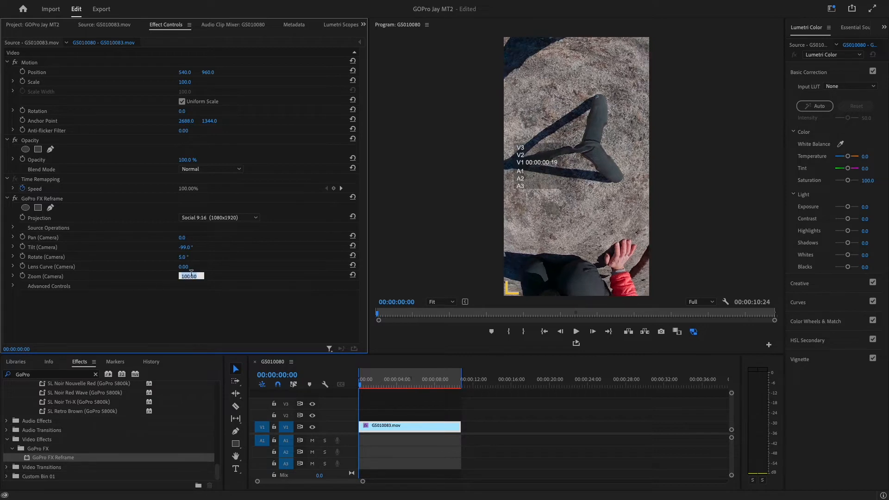
type("29")
- Set the reframe's camera X offset to -1 and Y offset to -8, and play the sequence to check the framing
left_click(14, 286)
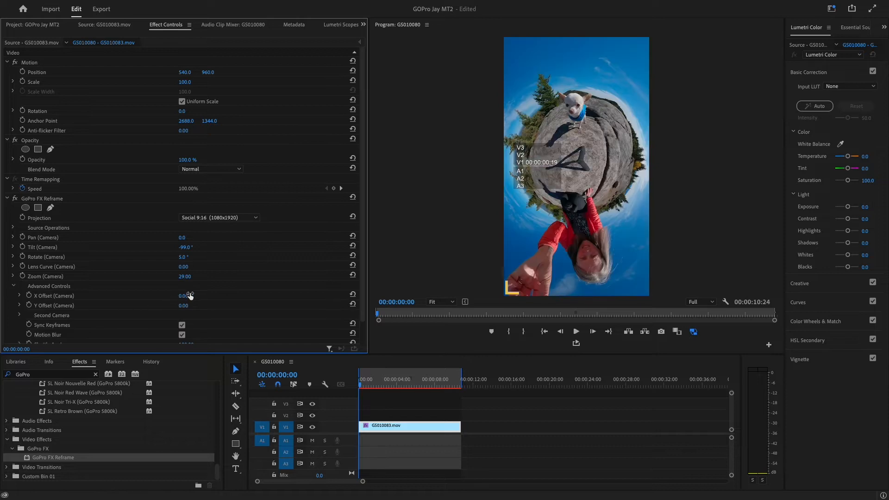
left_click(191, 295)
type("-1")
left_click(191, 302)
type("-")
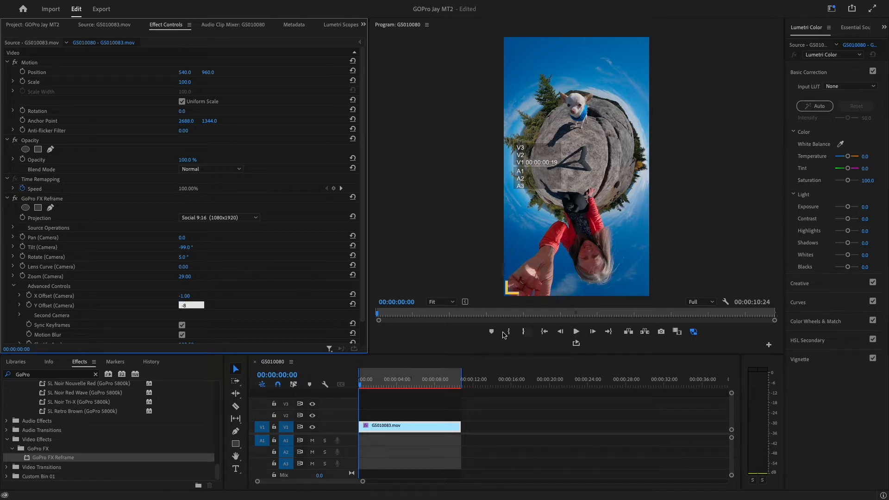
left_click(576, 331)
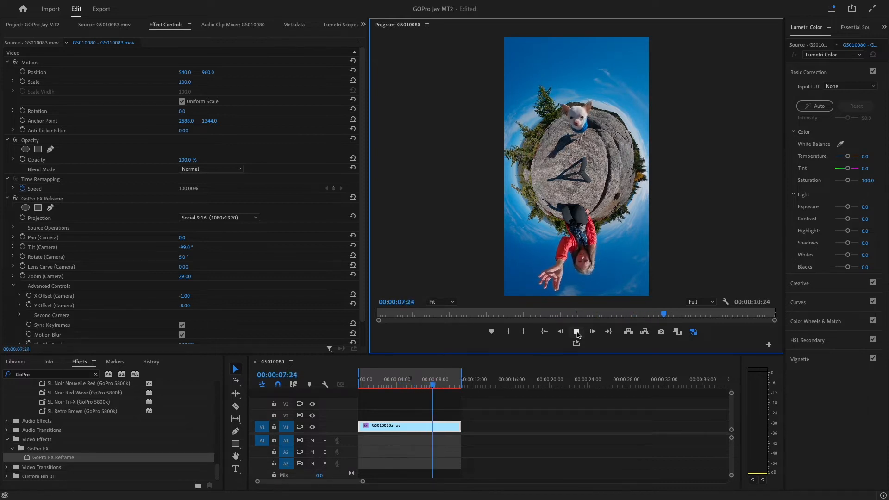
left_click(577, 331)
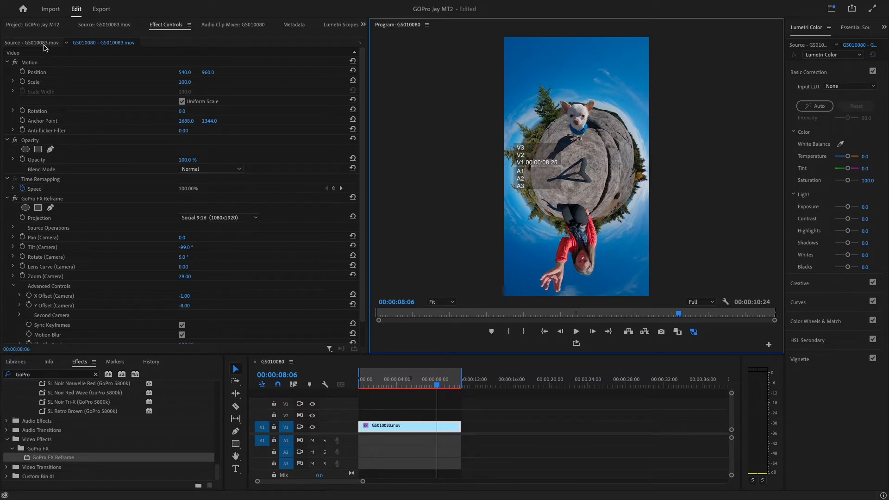
- Place only the video of GS010084-clean.mov on track V2 at the sequence start and move the playhead to 00:00:03:29
left_click(42, 25)
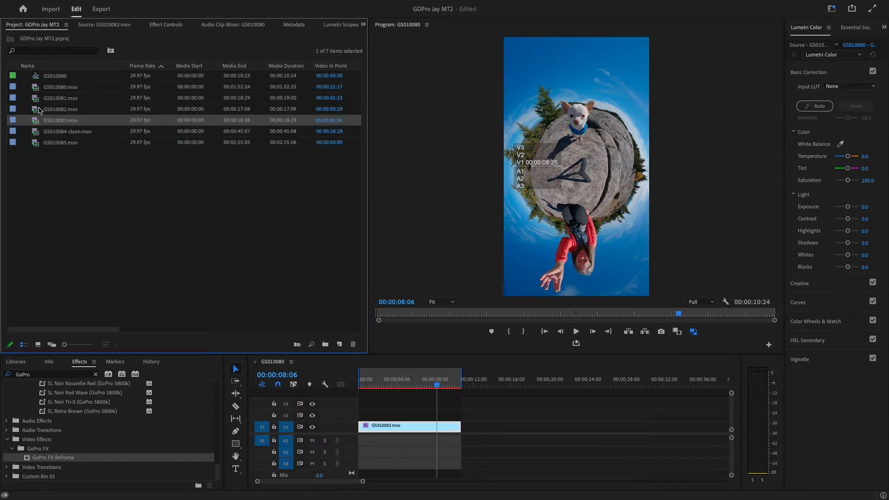
double_click(37, 133)
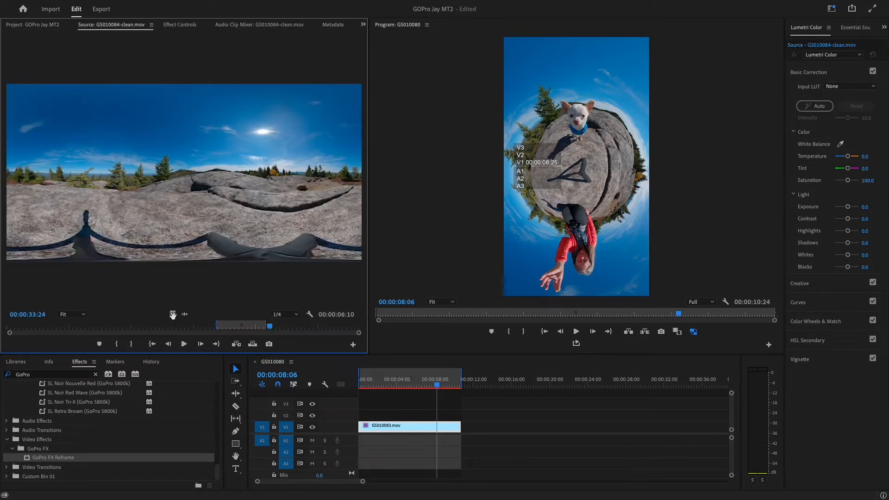
left_click_drag(172, 314, 360, 415)
left_click(437, 387)
left_click_drag(436, 387, 396, 386)
- Apply GoPro FX Reframe to the GS010084-clean.mov clip on V2 with the Social 9:16 (1080x1920) projection
left_click(180, 24)
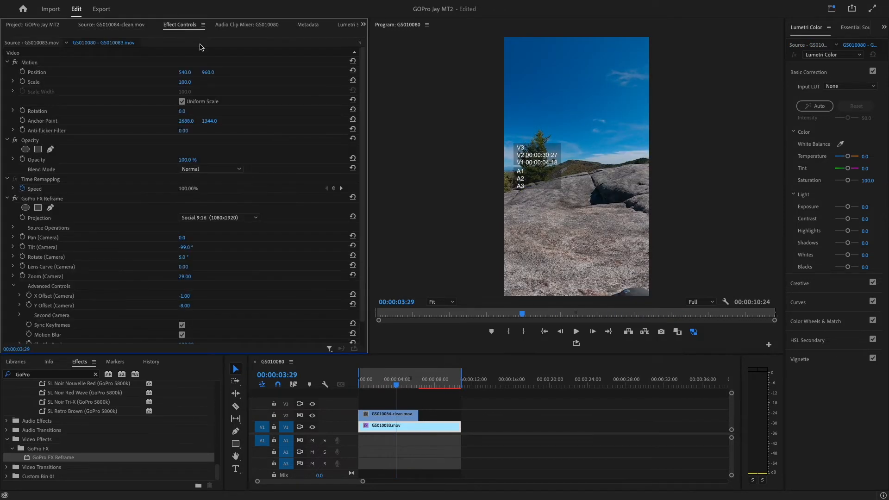
left_click(406, 416)
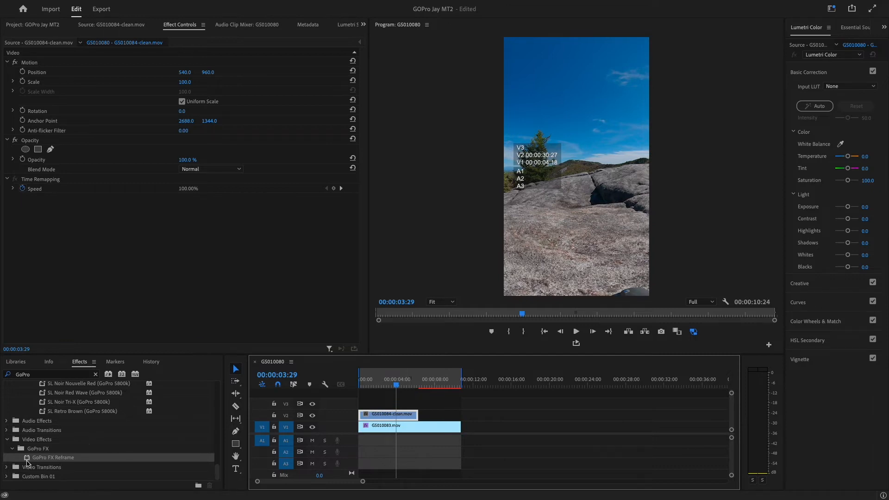
left_click_drag(27, 461, 372, 415)
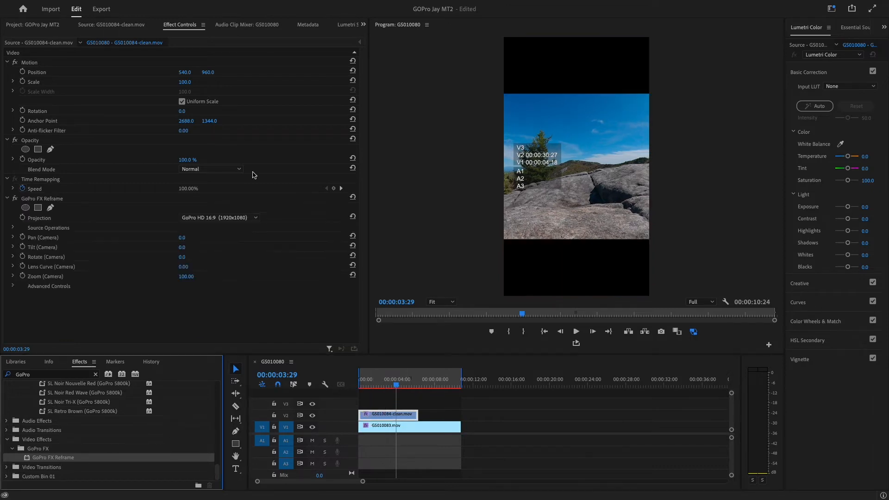
left_click(256, 218)
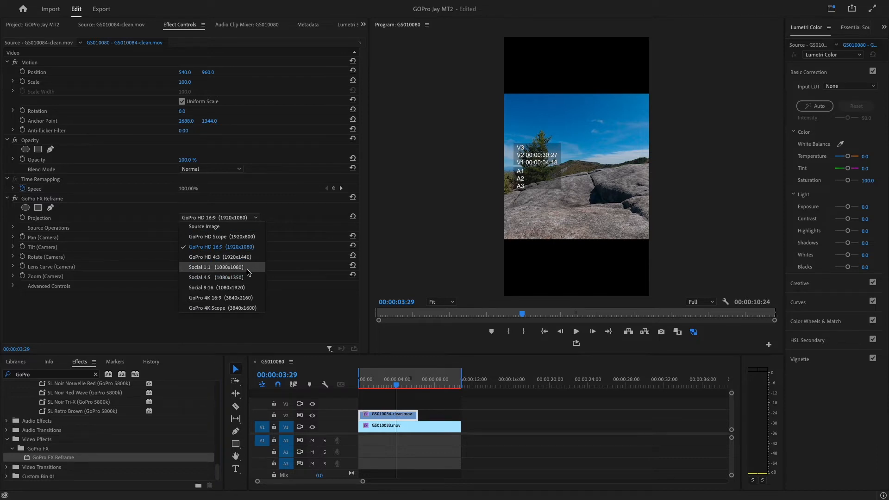
left_click(244, 289)
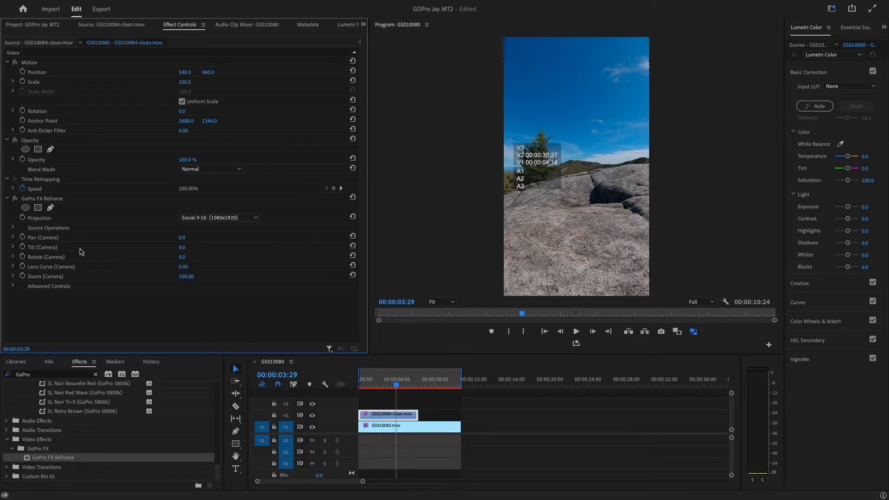
- Set the clean clip's camera tilt to -99, rotation to 2.5 and zoom to 29
left_click(189, 245)
type("-99")
key("Tab")
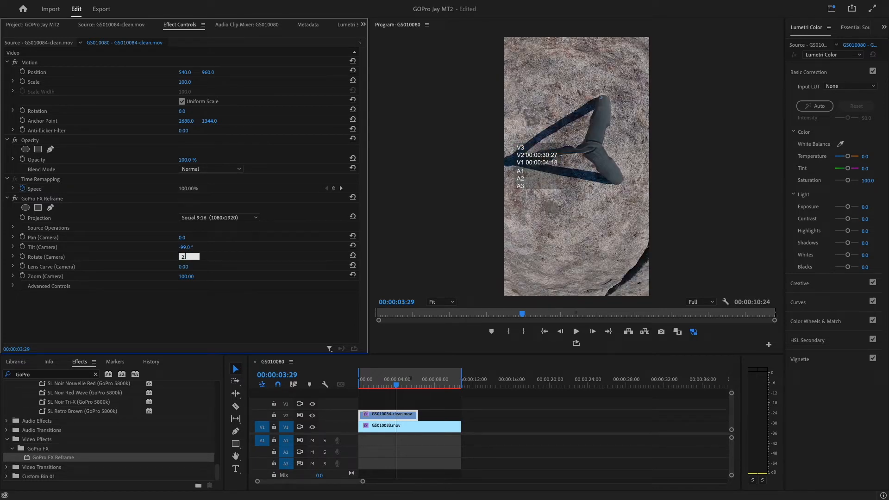
type("2.5")
left_click(192, 275)
type("29")
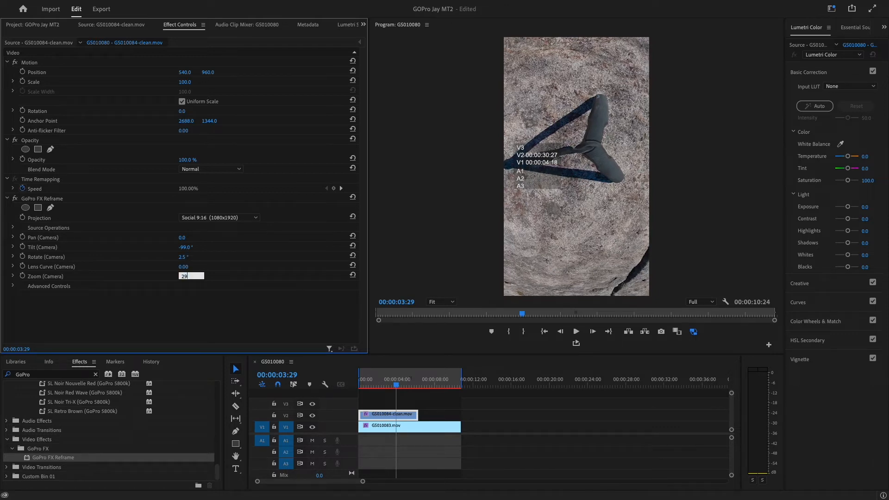
- Set the clean clip's camera X offset to -0.5 and Y offset to -8 in the advanced reframe controls
left_click(13, 286)
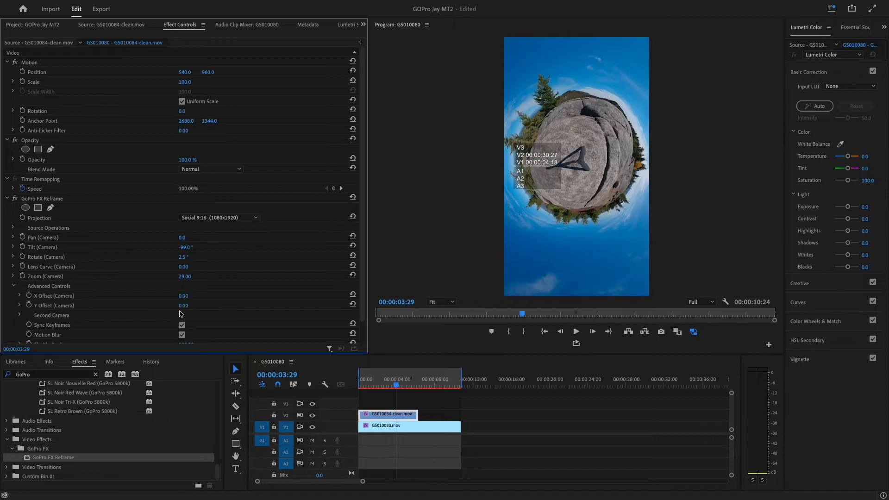
left_click(185, 297)
type("-5")
left_click(184, 306)
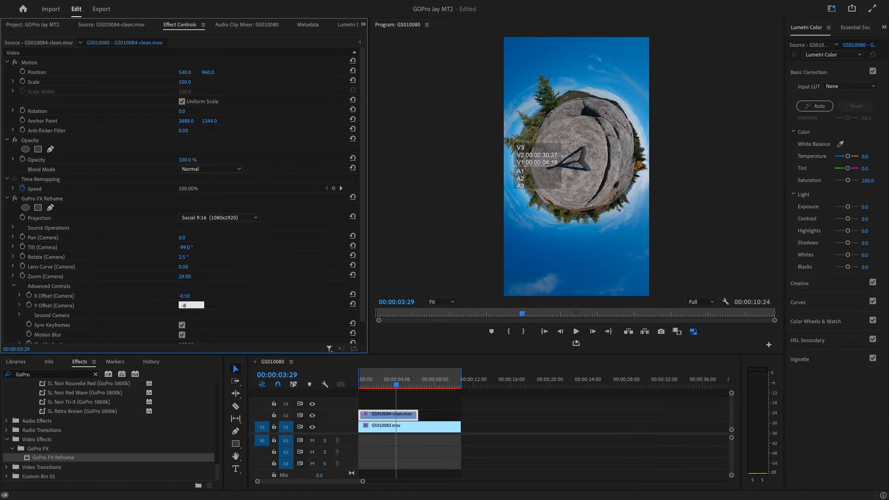
key("Return")
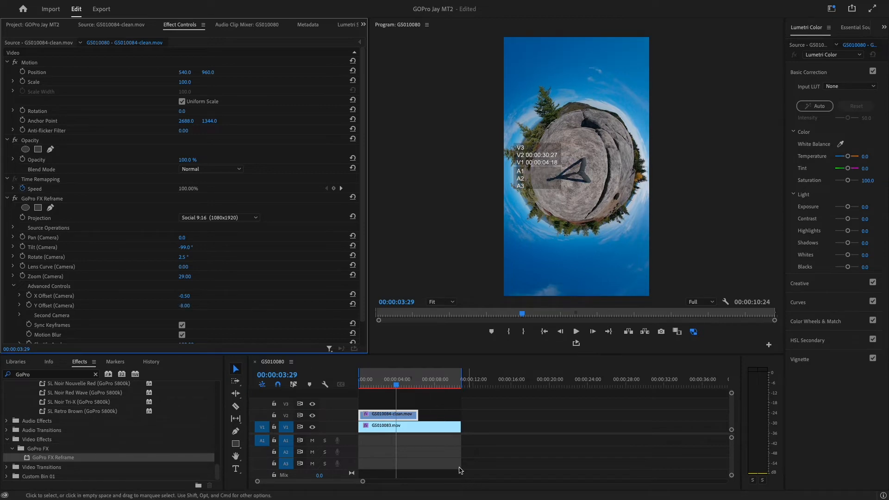
- Toggle the visibility of track V2 repeatedly to compare the clean clip's alignment with the clip on V1
left_click(313, 415)
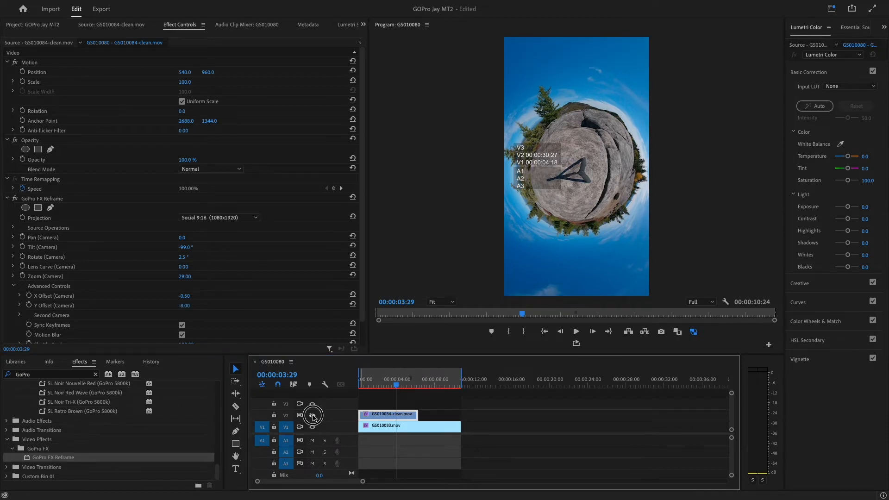
left_click(314, 417)
left_click(313, 416)
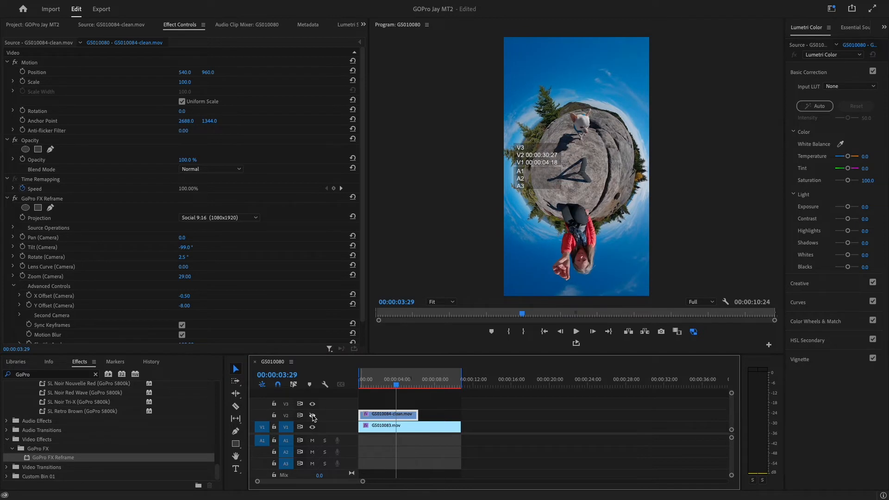
left_click(314, 417)
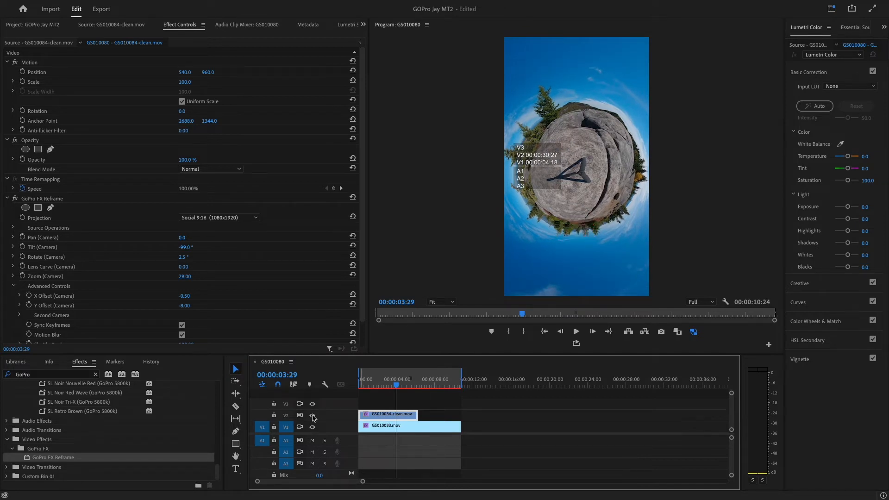
left_click(313, 417)
left_click(313, 416)
- Export the current frame as the TIFF still GS010080.00_00_03_29.Still004 and import it into the project
left_click(661, 332)
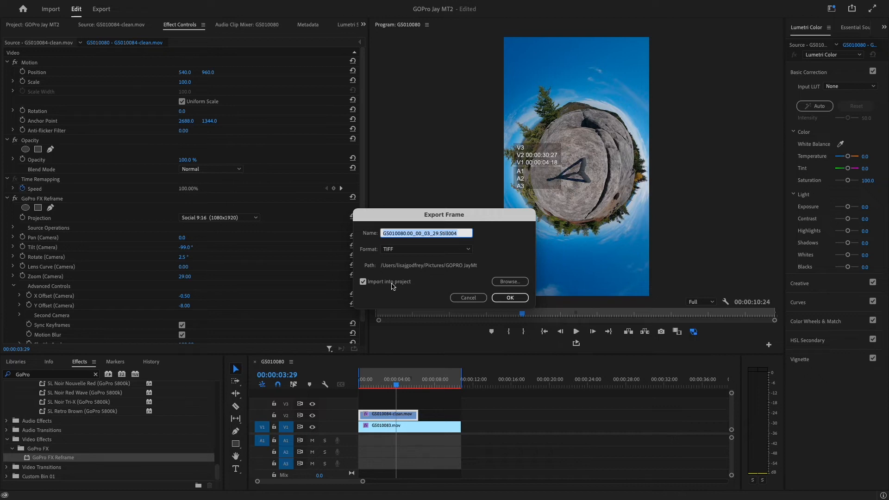
left_click(510, 298)
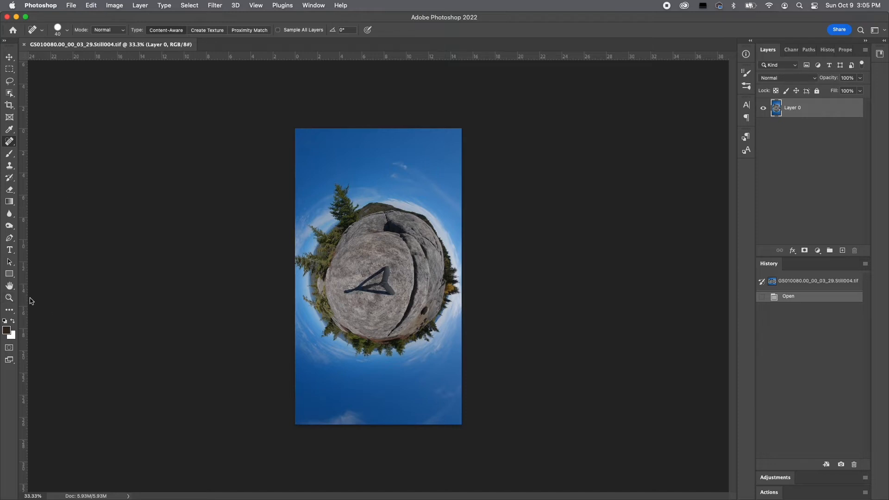
- Switch to Photoshop and remove the tripod and its shadow from the rock with the Spot Healing Brush
left_click(77, 301)
key("super+1")
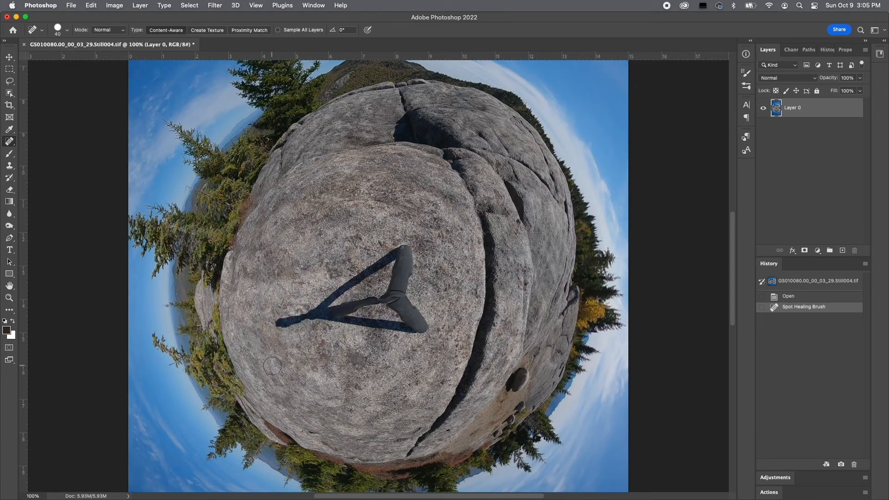
left_click(276, 326)
mouse_move(275, 325)
left_mouse_down()
mouse_move(312, 311)
mouse_move(410, 242)
mouse_move(397, 298)
mouse_move(428, 333)
mouse_move(366, 316)
mouse_move(319, 317)
mouse_move(396, 296)
mouse_move(424, 326)
left_mouse_up()
left_click_drag(398, 269, 396, 261)
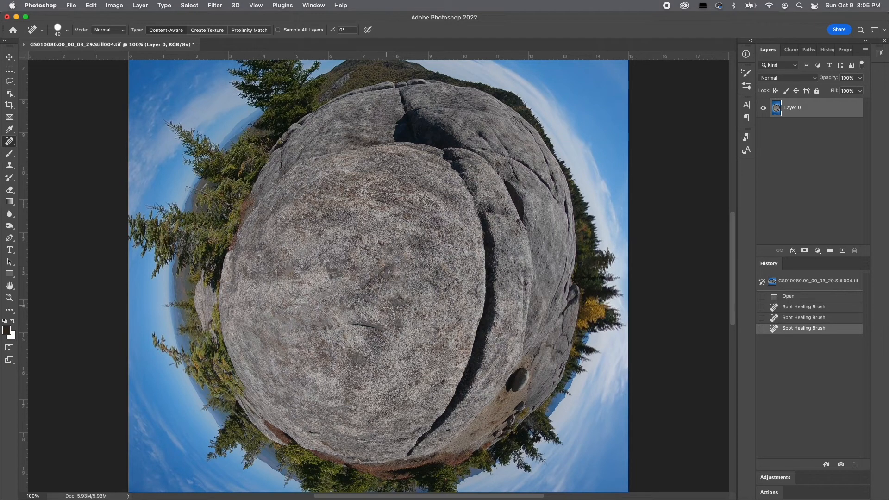
left_click_drag(375, 327, 346, 319)
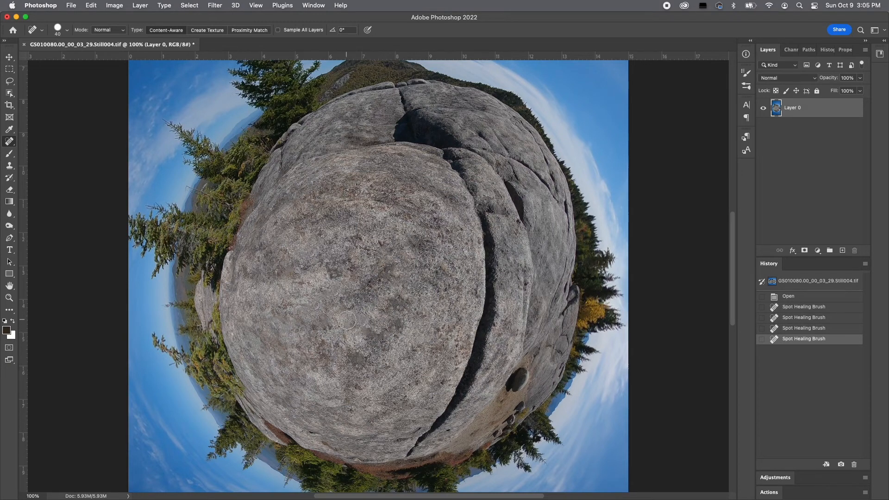
left_click(372, 277)
left_click(387, 273)
left_click_drag(399, 300, 398, 300)
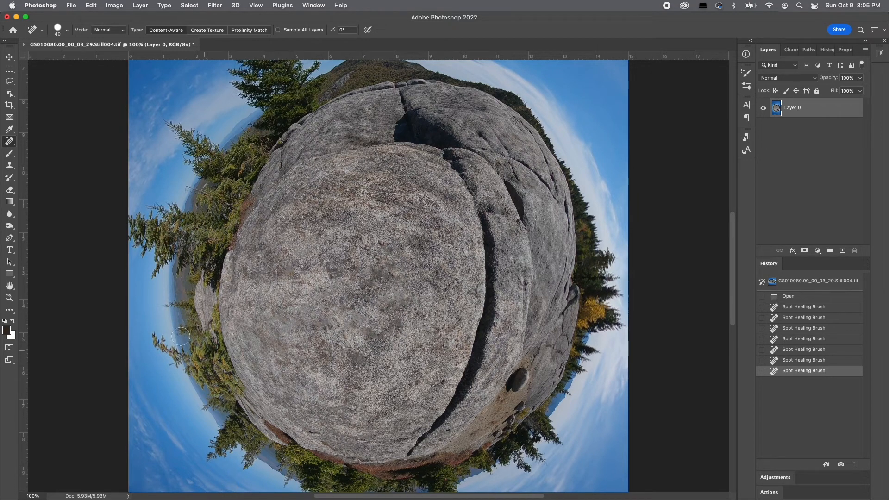
- Save the retouched TIFF still and leave Photoshop
key("super+s")
key("super+0")
key("h")
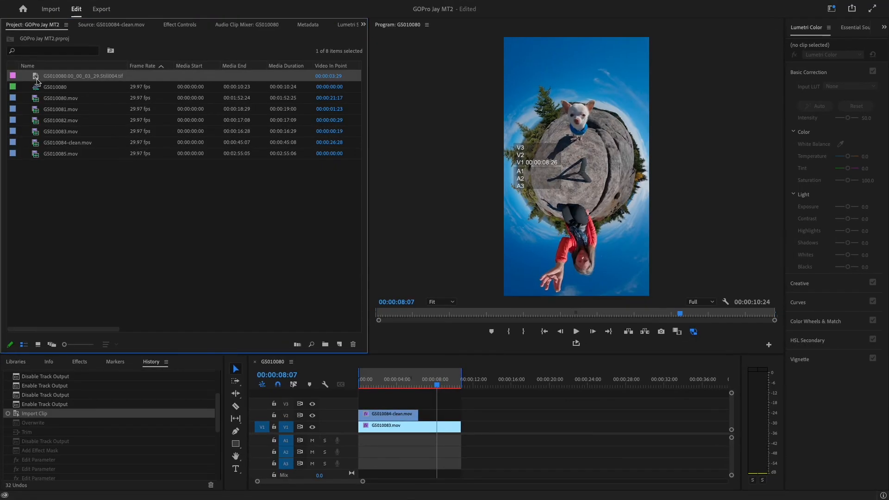
- In Premiere Pro, place the retouched still on track V3, spanning the full length of GS010083.mov
left_click_drag(36, 79, 460, 402)
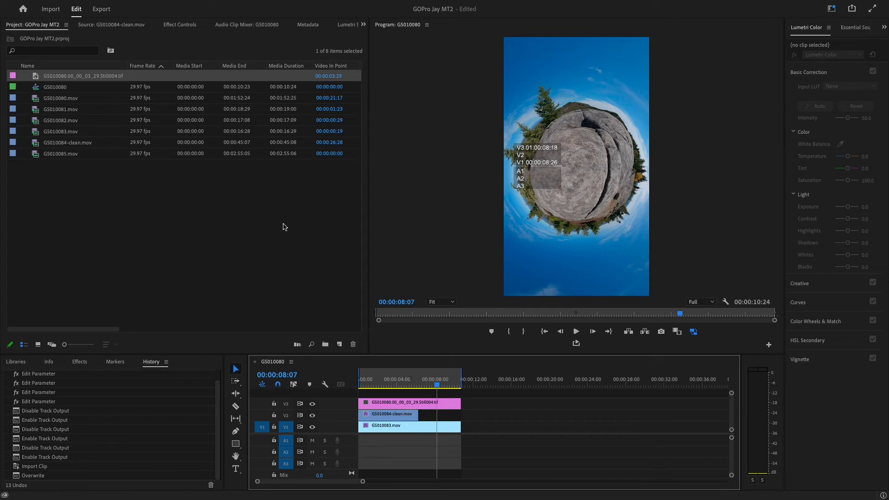
- Draw the upper edge of a free-form opacity mask on the V3 still, crossing the planet and arching over the retouched tripod area
left_click(179, 24)
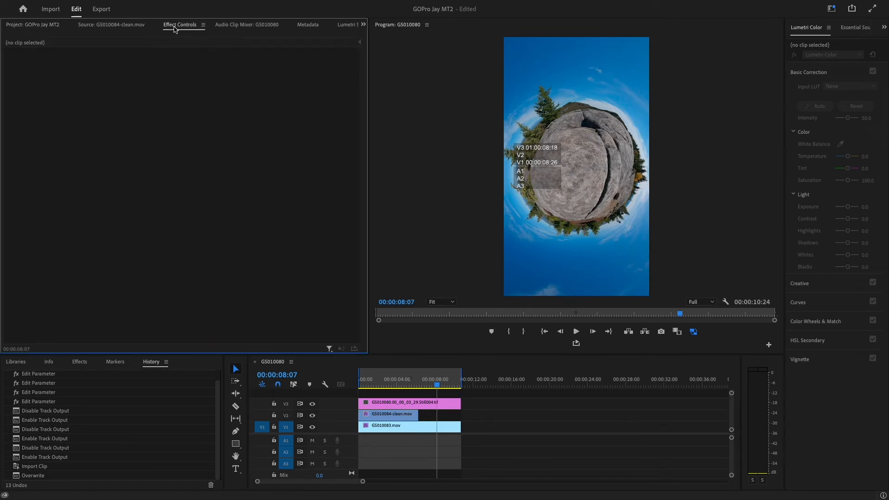
left_click(406, 403)
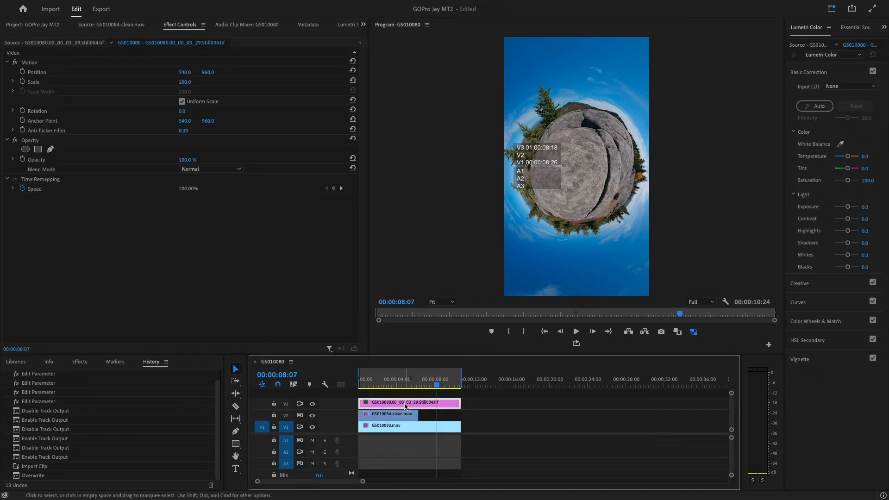
left_click(50, 149)
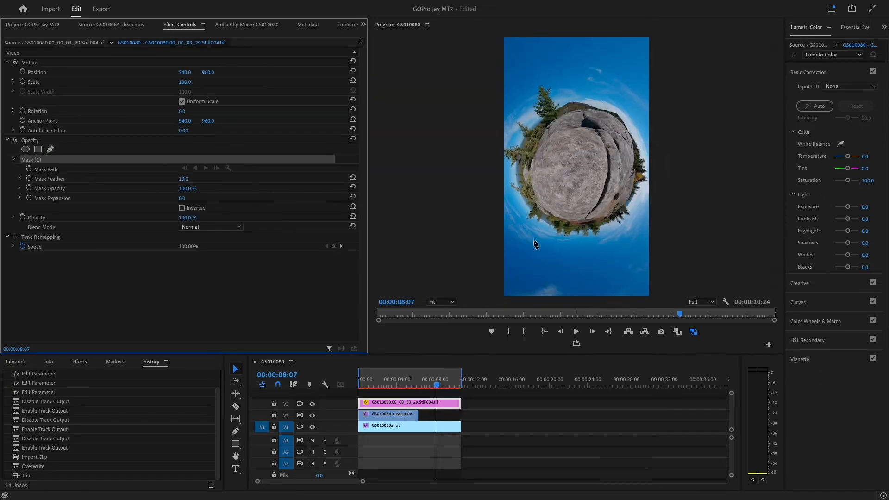
left_click(505, 197)
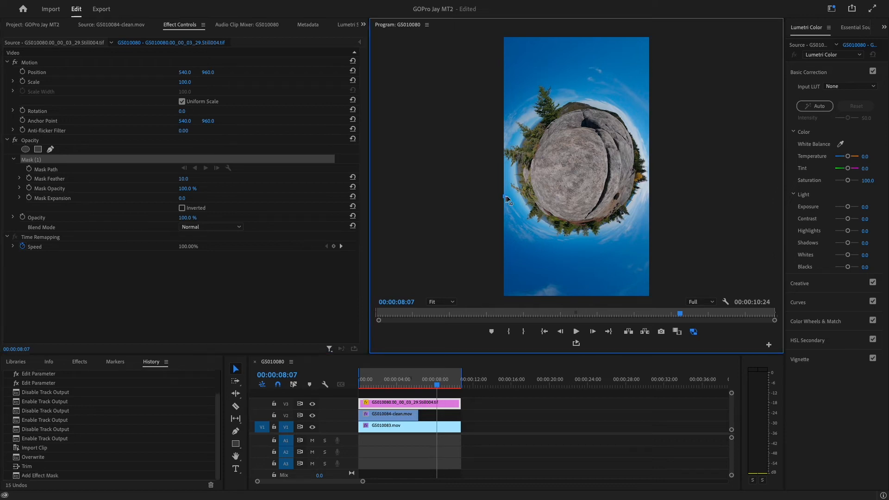
left_click(546, 190)
left_click(565, 181)
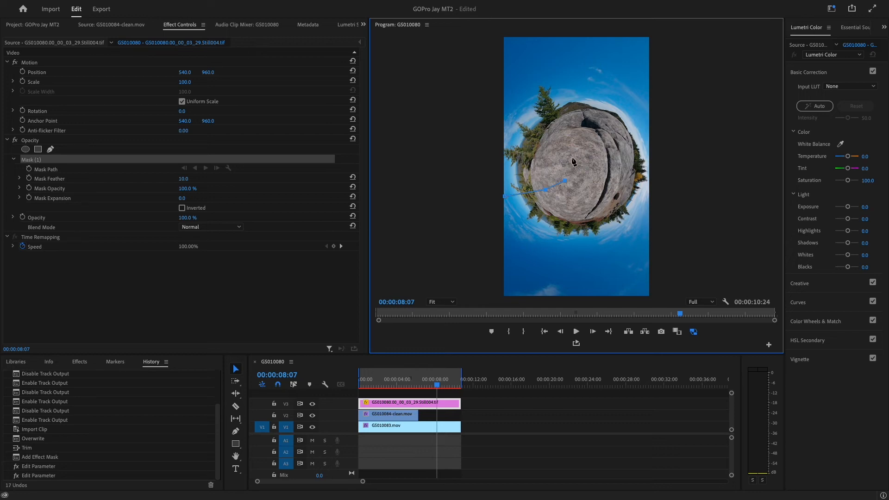
left_click(572, 158)
left_click(592, 158)
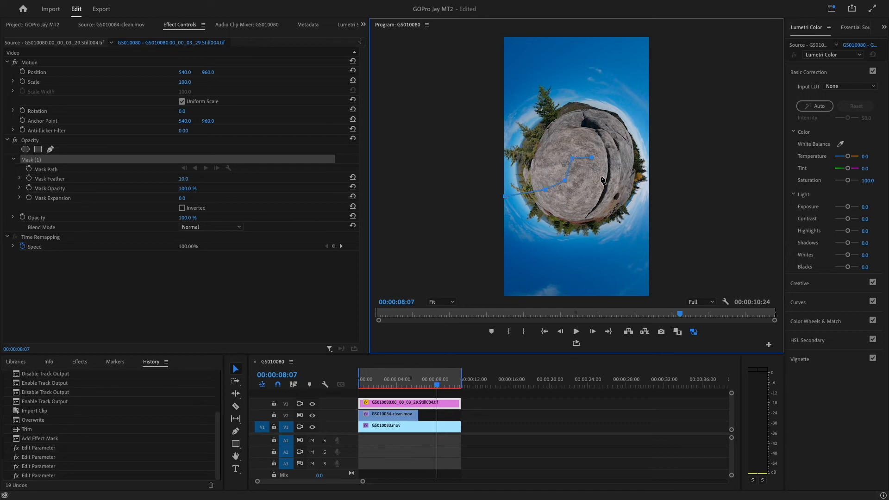
left_click(601, 177)
left_click(627, 199)
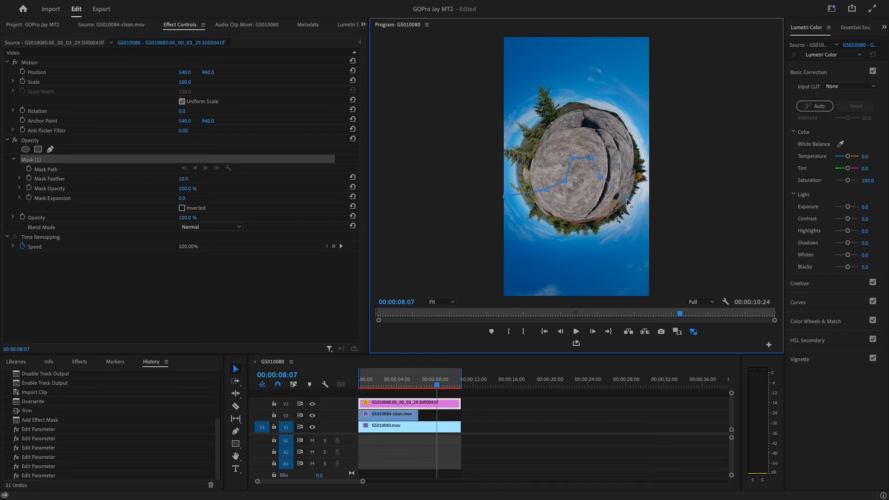
left_click(651, 206)
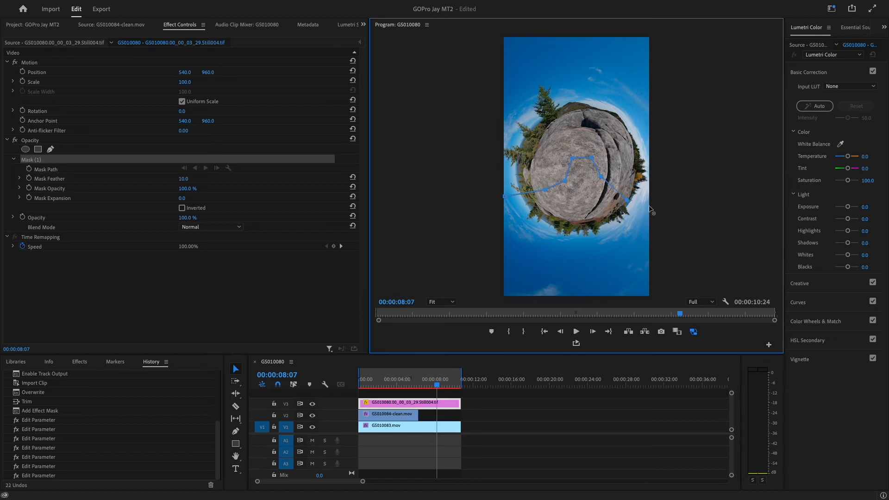
- Close the mask around the lower part of the frame and pull its two lower corners slightly outside the picture
left_click(648, 294)
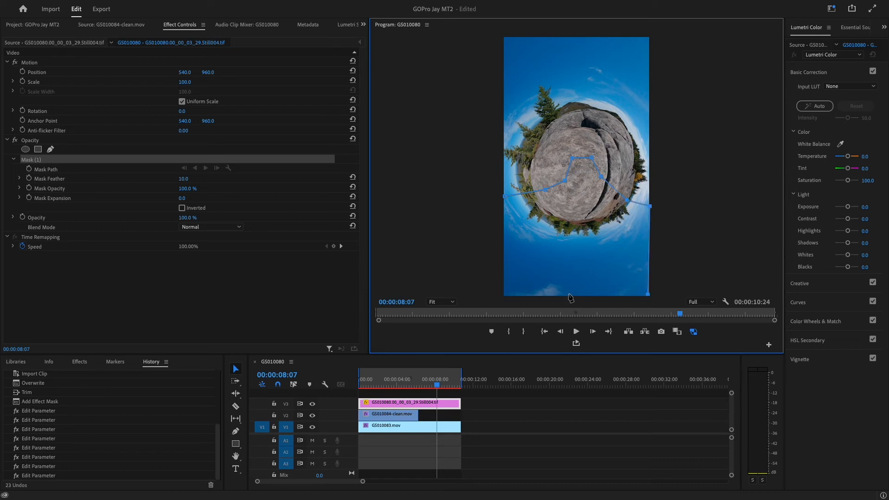
left_click(505, 294)
left_click(504, 197)
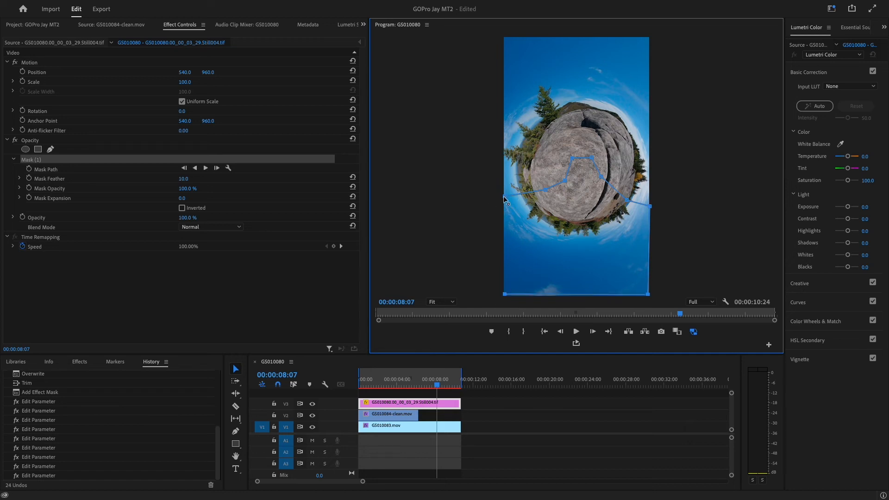
left_click(505, 293)
left_click_drag(505, 294, 500, 295)
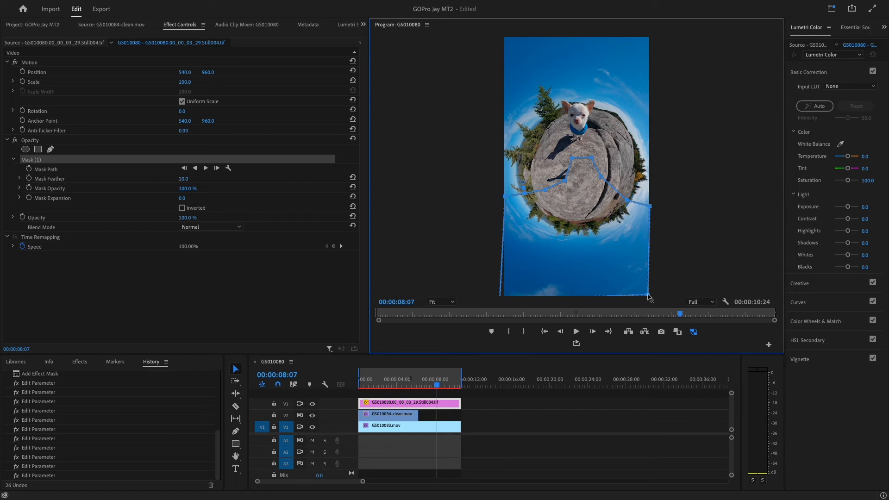
left_click_drag(649, 294, 651, 295)
- Reshape the mask's upper edge, levelling its right end and moving the points on the rock to fit between the dog's shadow and the tripod area
left_click_drag(627, 200, 650, 201)
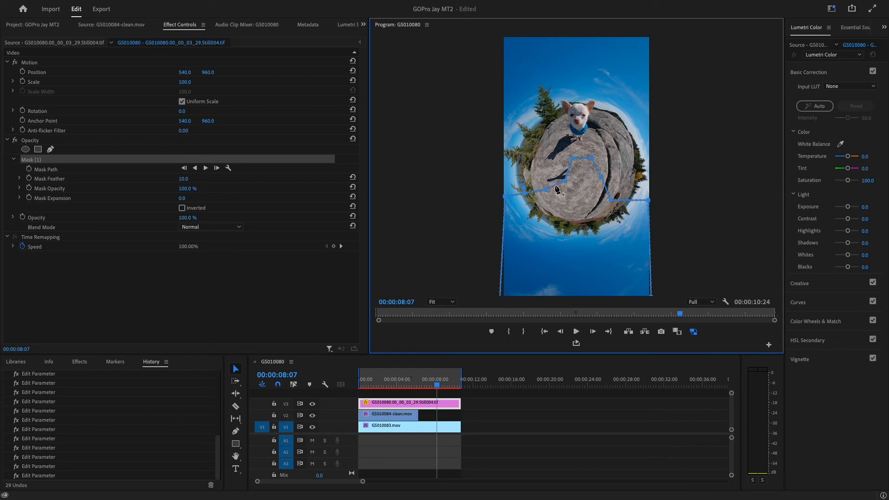
mouse_move(556, 188)
left_mouse_down()
mouse_move(546, 180)
mouse_move(566, 183)
left_mouse_up()
left_click_drag(567, 185, 559, 175)
left_click(574, 161)
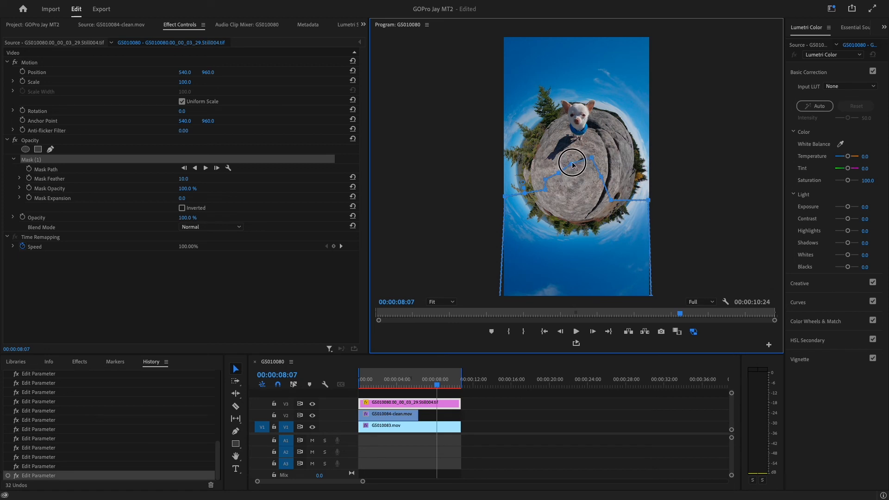
left_click(573, 164)
left_click_drag(592, 159, 586, 153)
left_click_drag(605, 180, 603, 173)
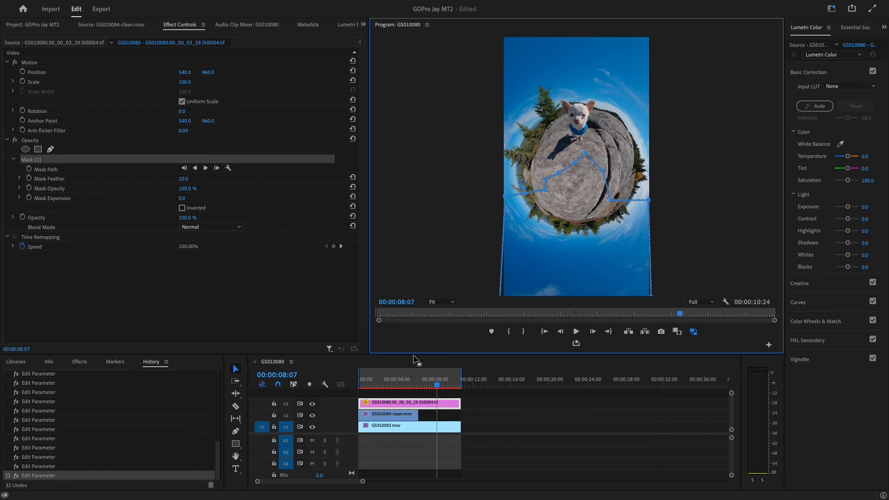
- Disable the output of track V2, return to the start of the sequence and maximize the Program Monitor
left_click(390, 385)
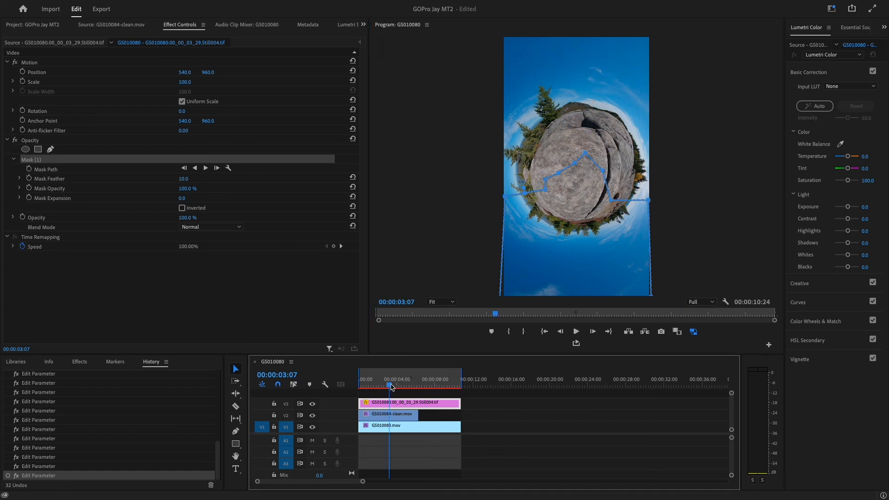
left_click(313, 415)
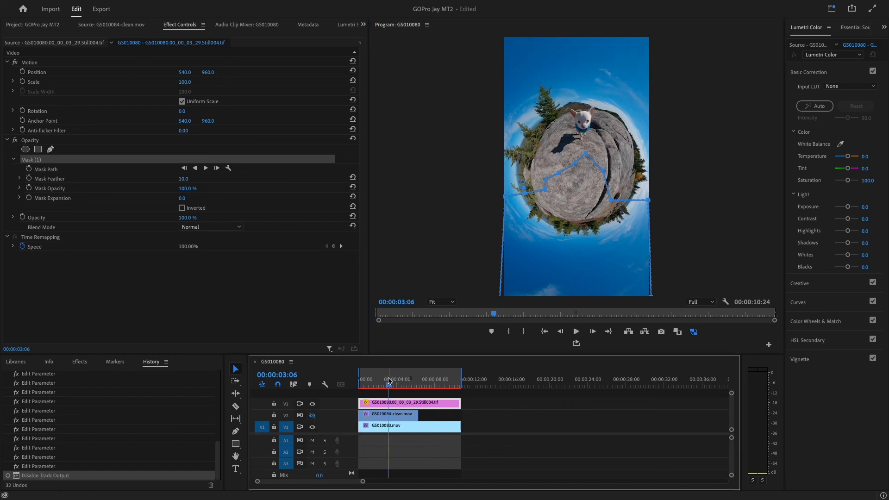
left_click_drag(389, 384, 356, 384)
key("grave")
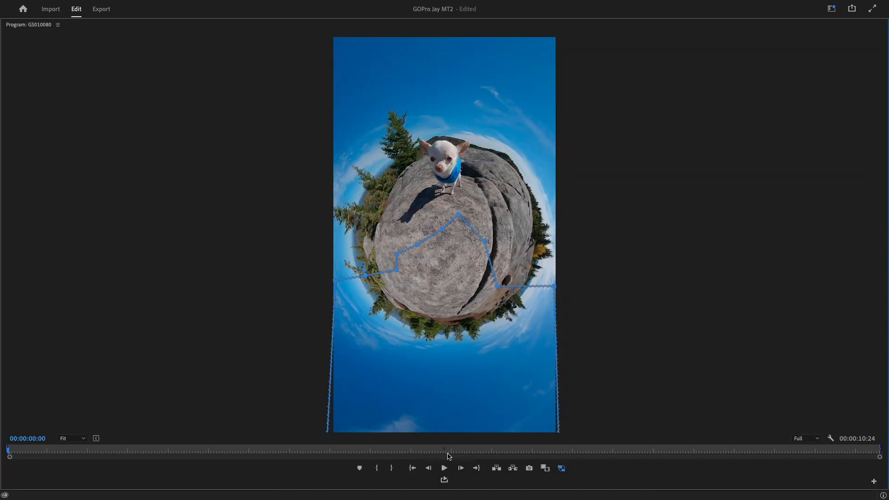